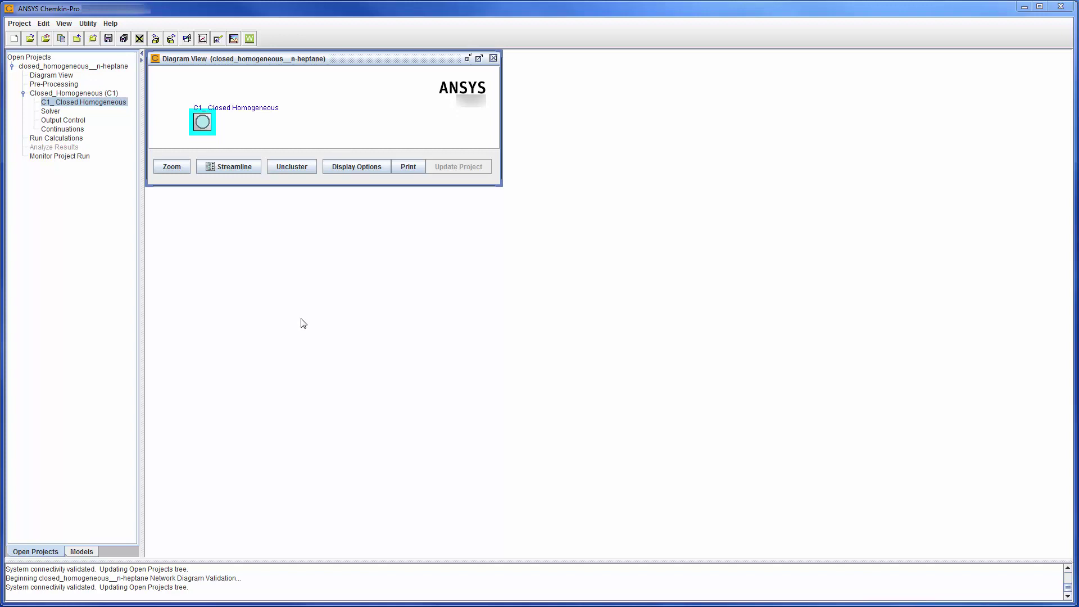
double_click(208, 131)
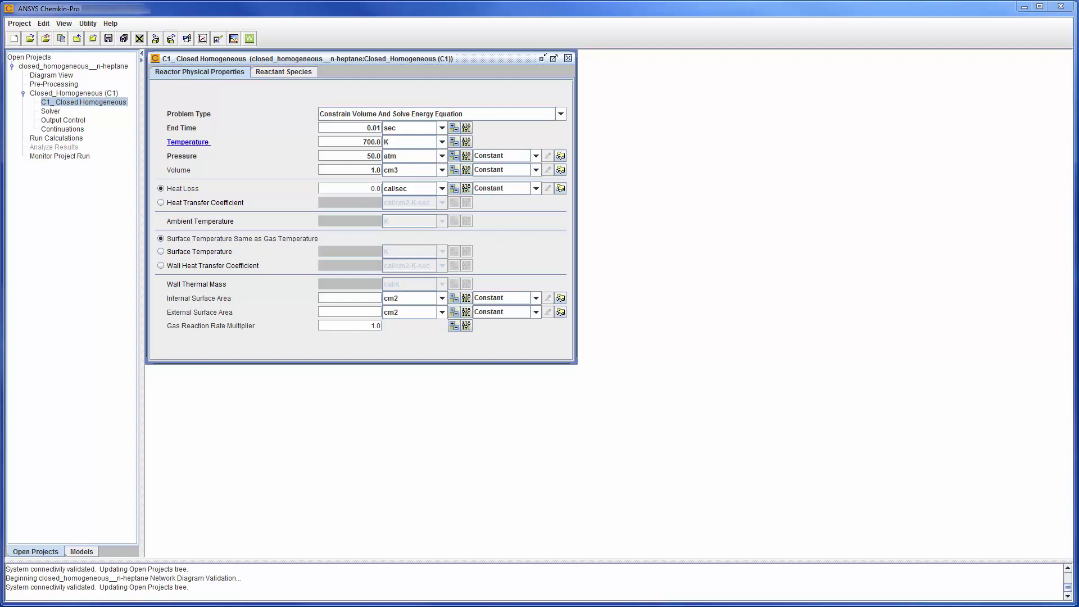
drag(420, 167, 494, 67)
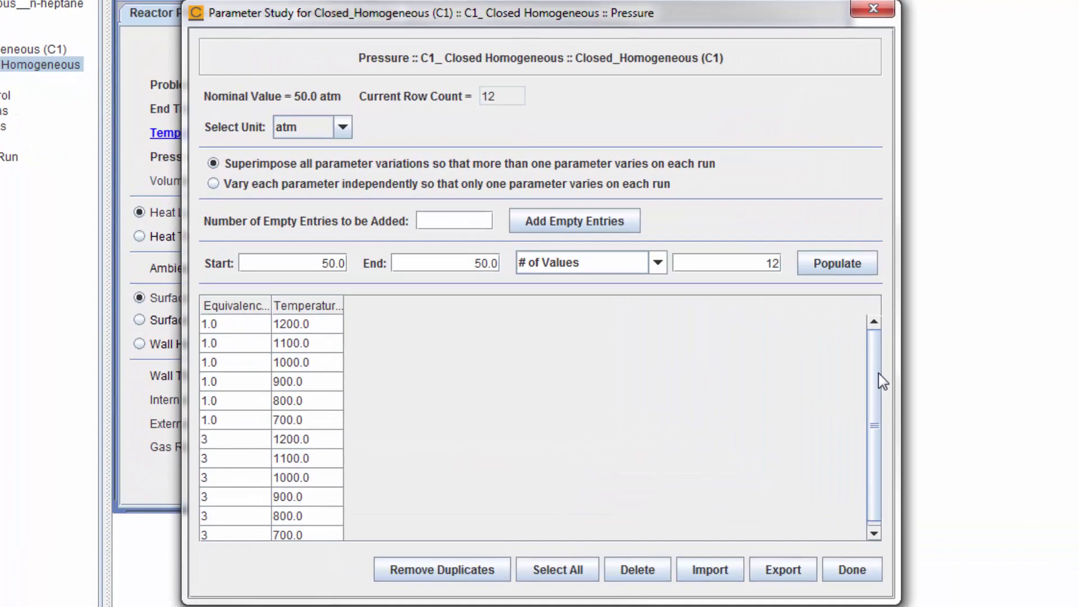
drag(591, 283, 593, 298)
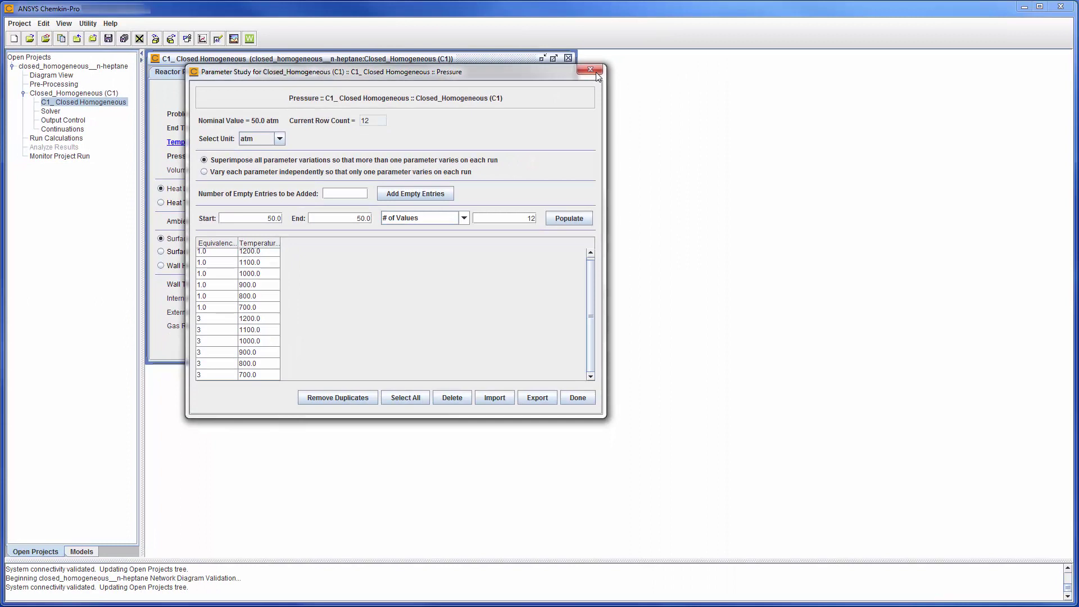
click(593, 71)
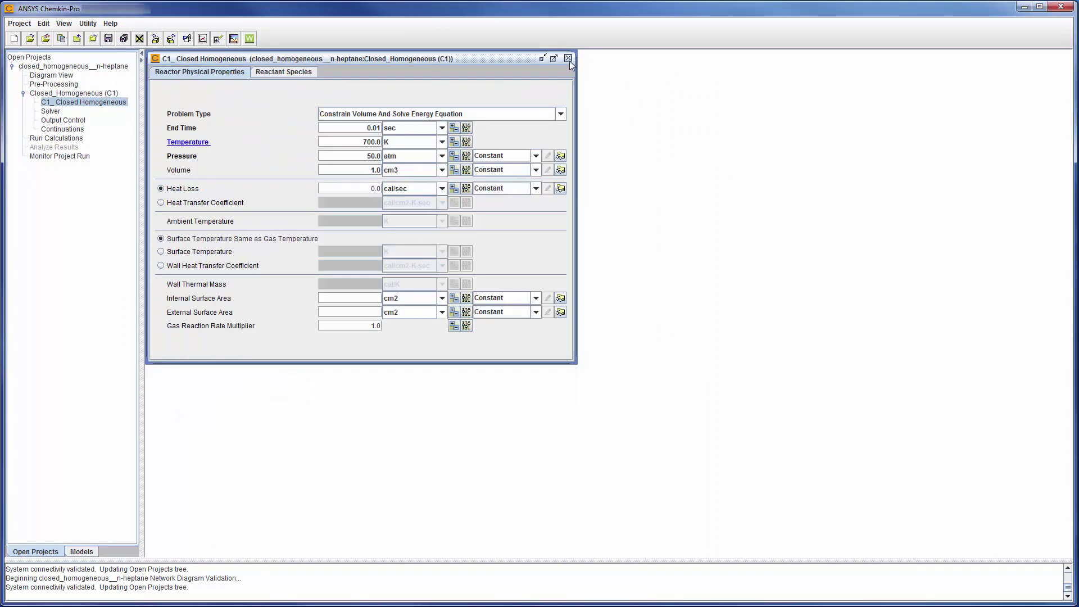
- Start a new Reaction Workbench mechanism reduction, choose its working directory, and load the n-heptane initial project
click(568, 58)
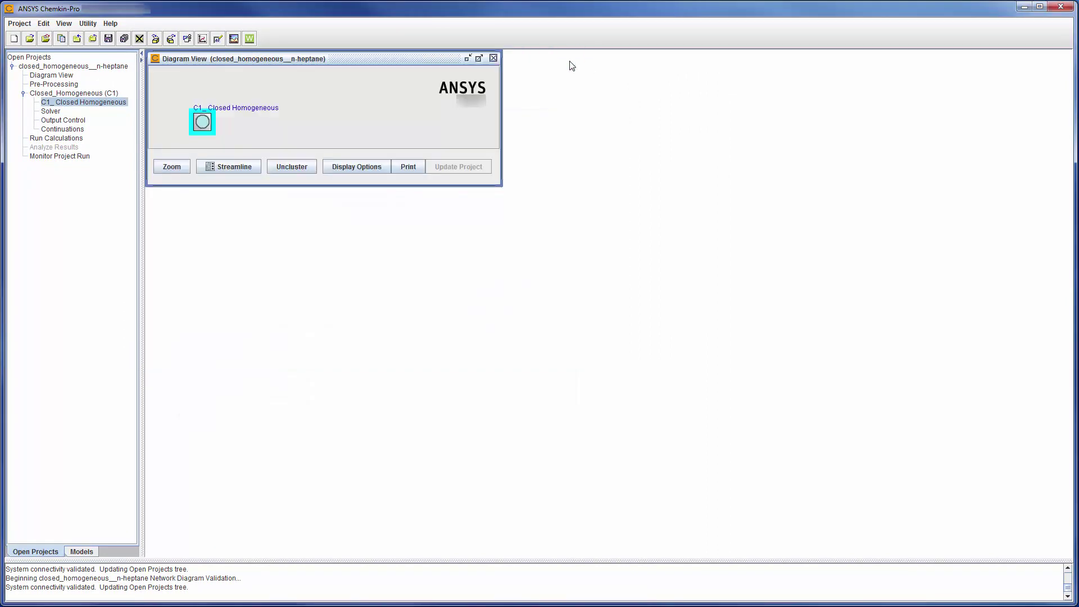
click(250, 39)
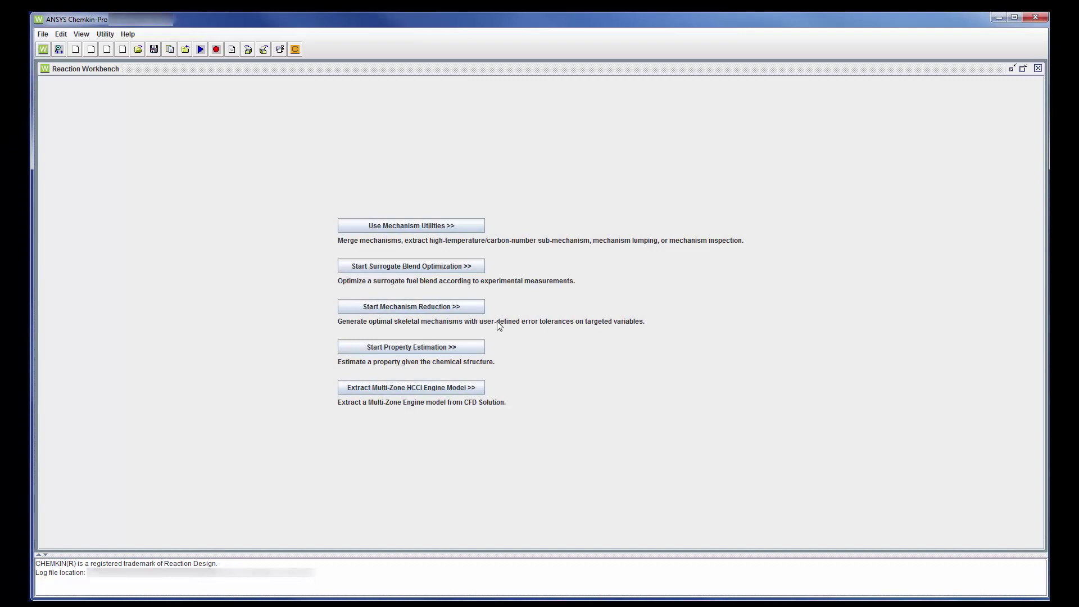
click(425, 307)
click(520, 328)
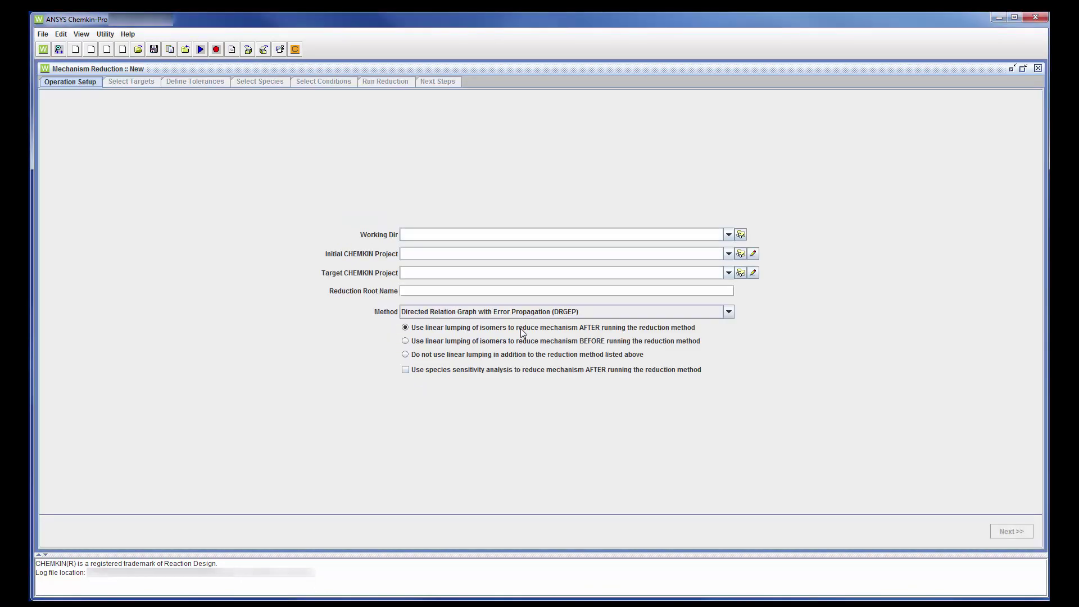
click(741, 235)
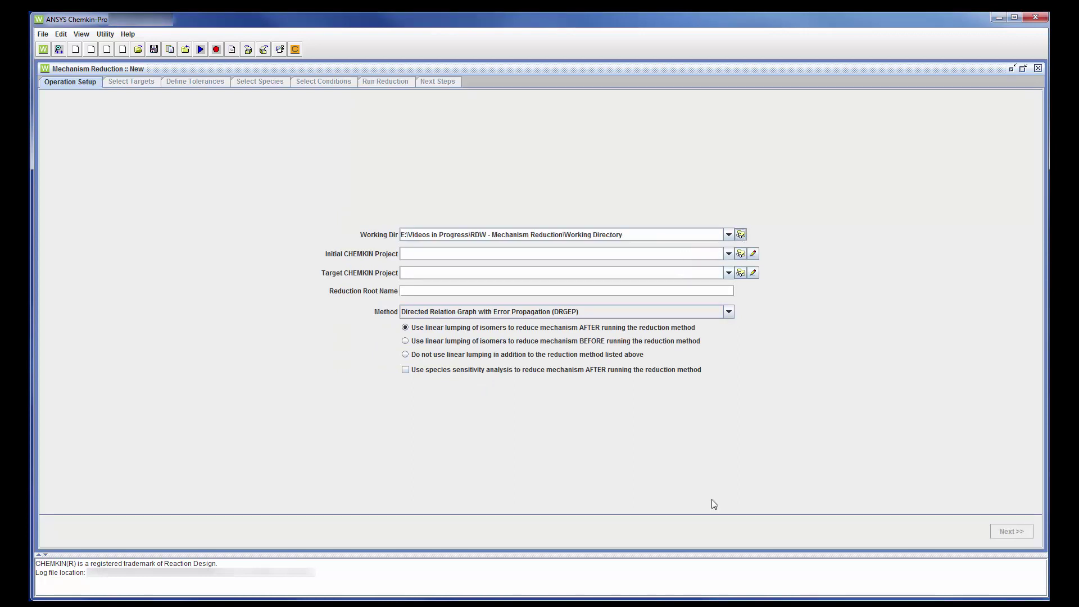
key(Return)
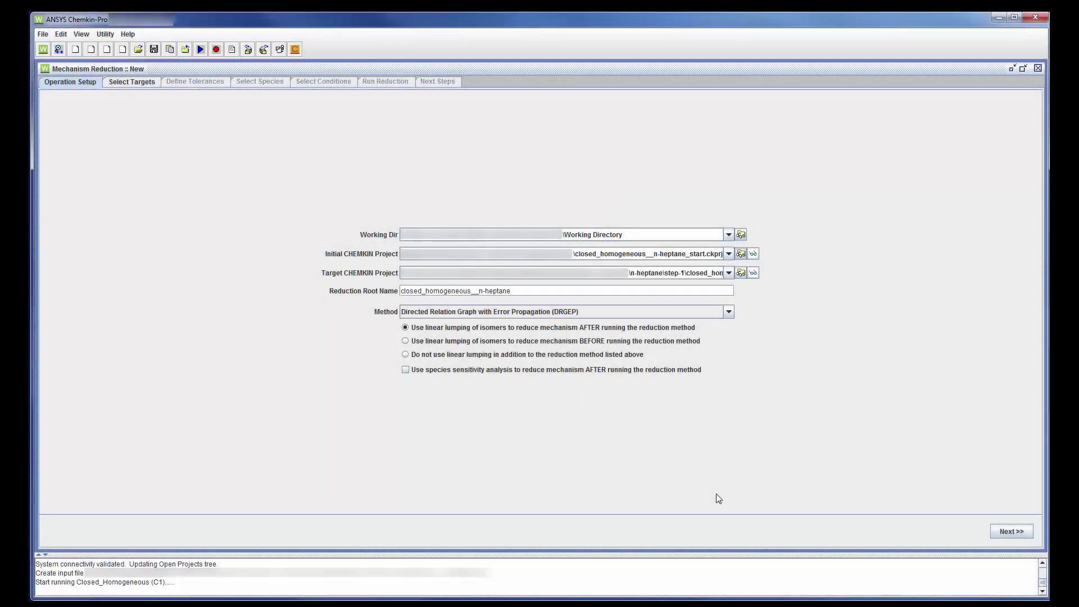
- Keep DRGEP as the reduction method with linear lumping of isomers turned off
click(729, 313)
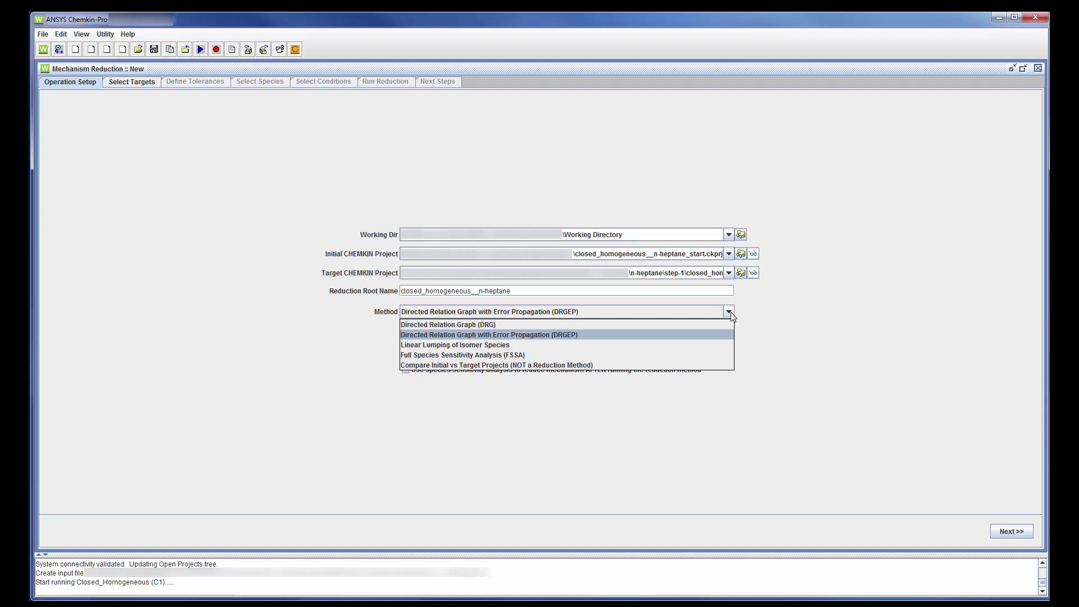
click(729, 313)
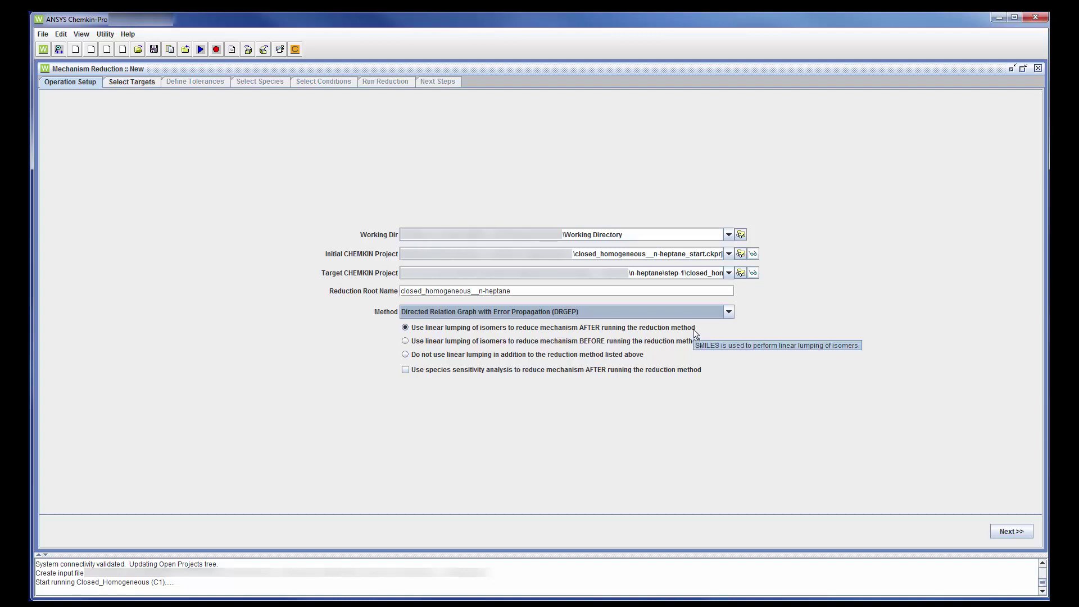
click(406, 355)
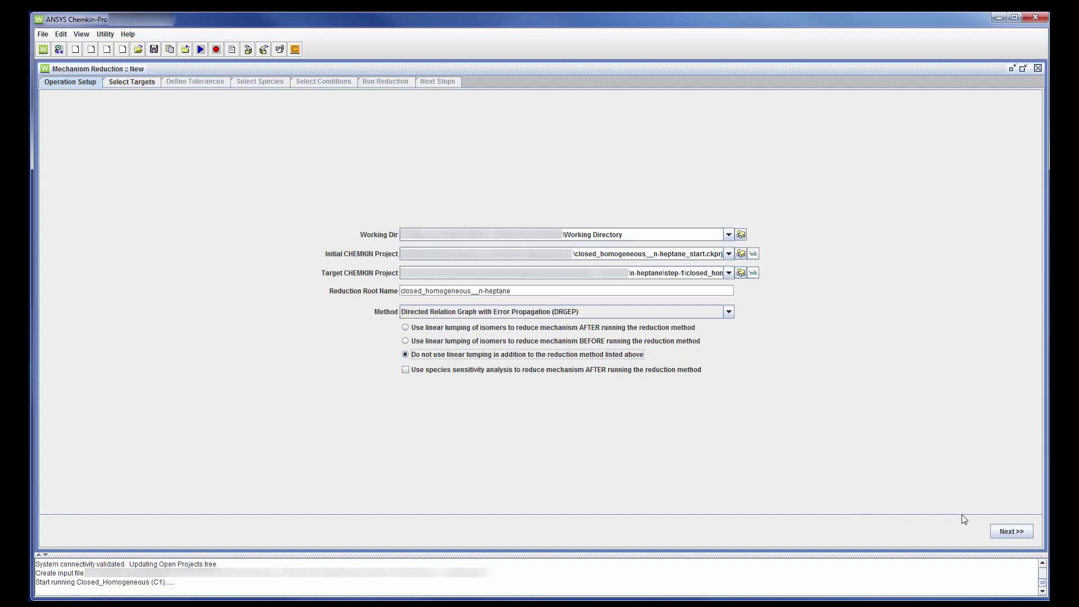
click(1017, 537)
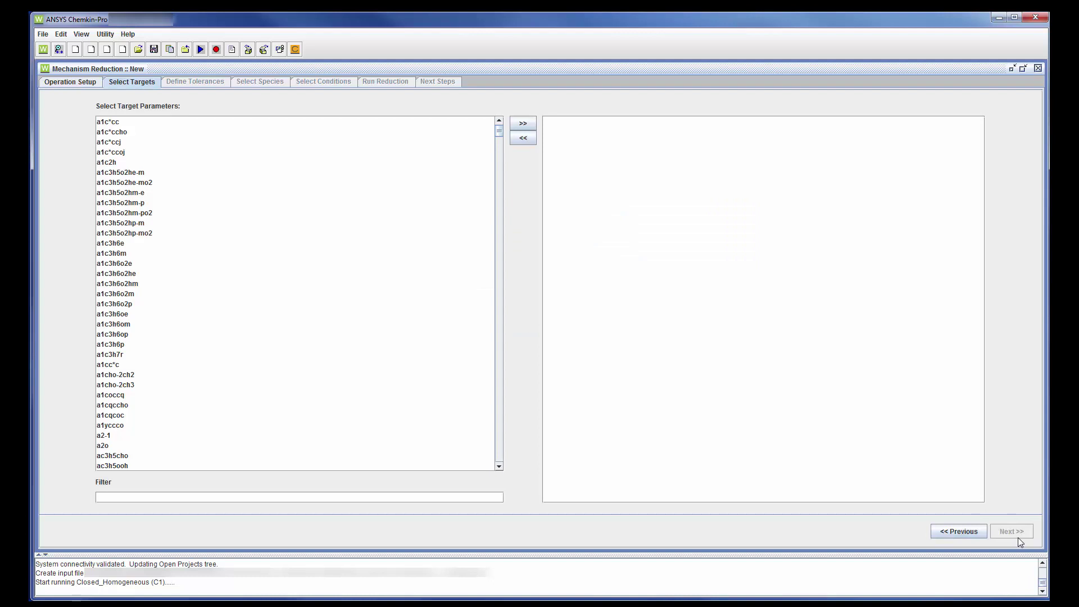
- Filter for 'ig' and add ignition time to the reduction targets
click(483, 494)
text(ig)
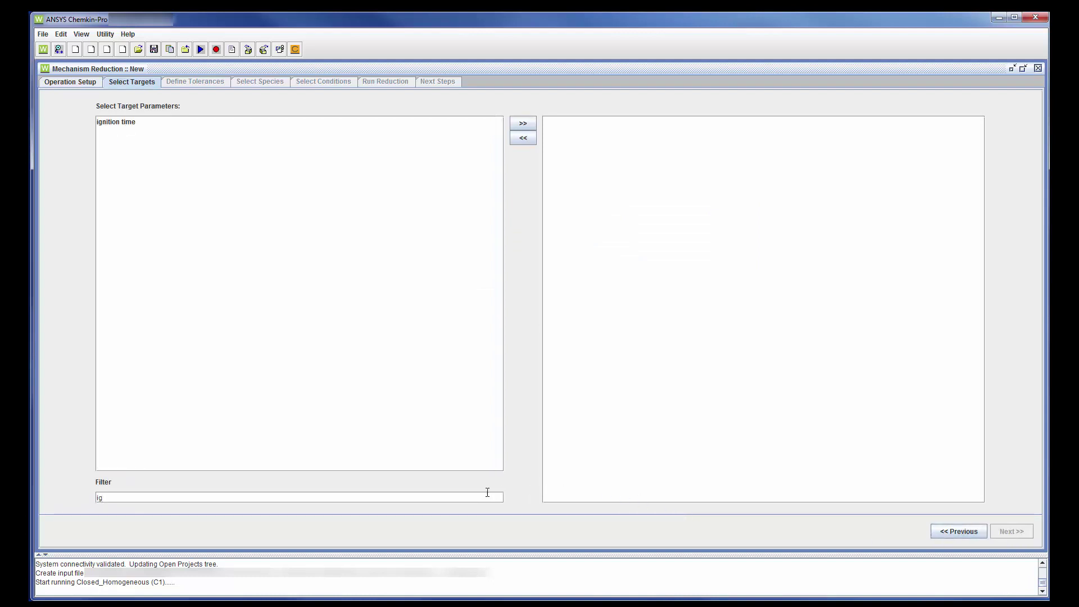
click(124, 124)
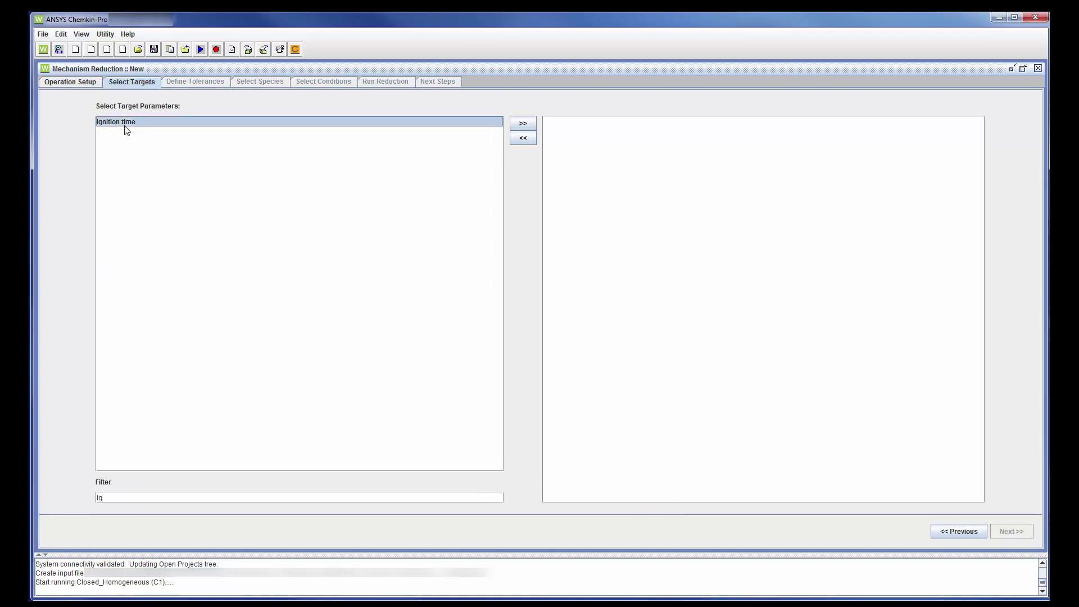
click(523, 123)
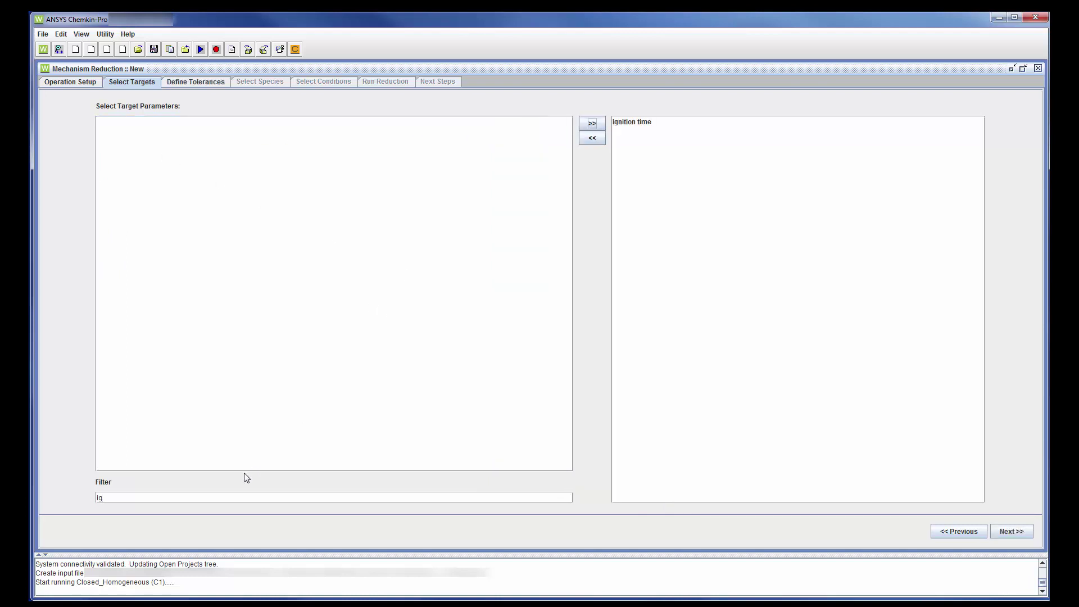
- Filter for 'no' and add the species no as a second reduction target
click(230, 495)
key(BackSpace)
key(BackSpace)
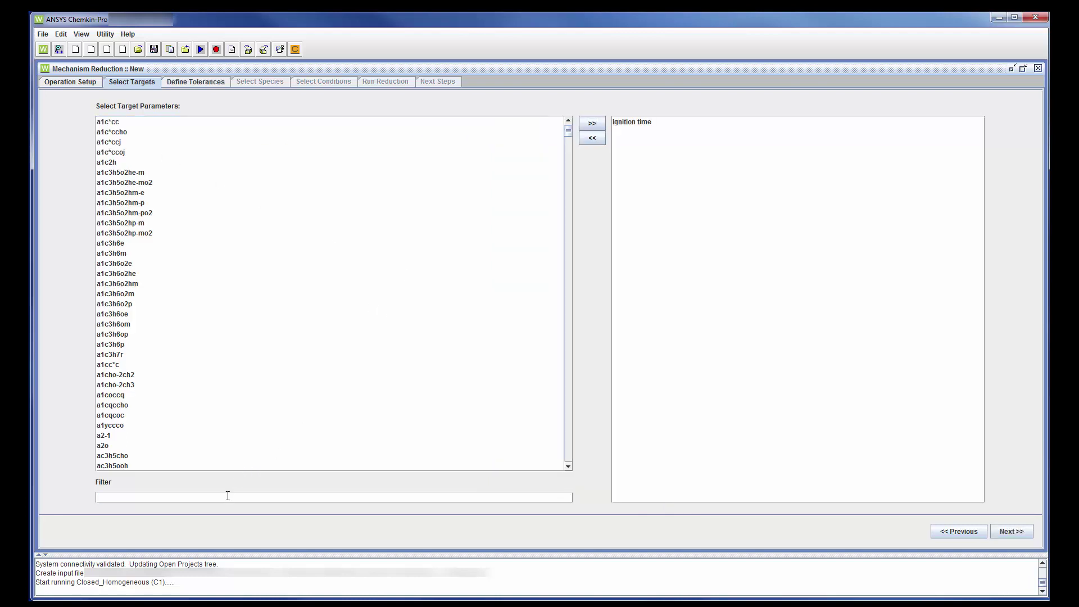
text(no)
click(102, 125)
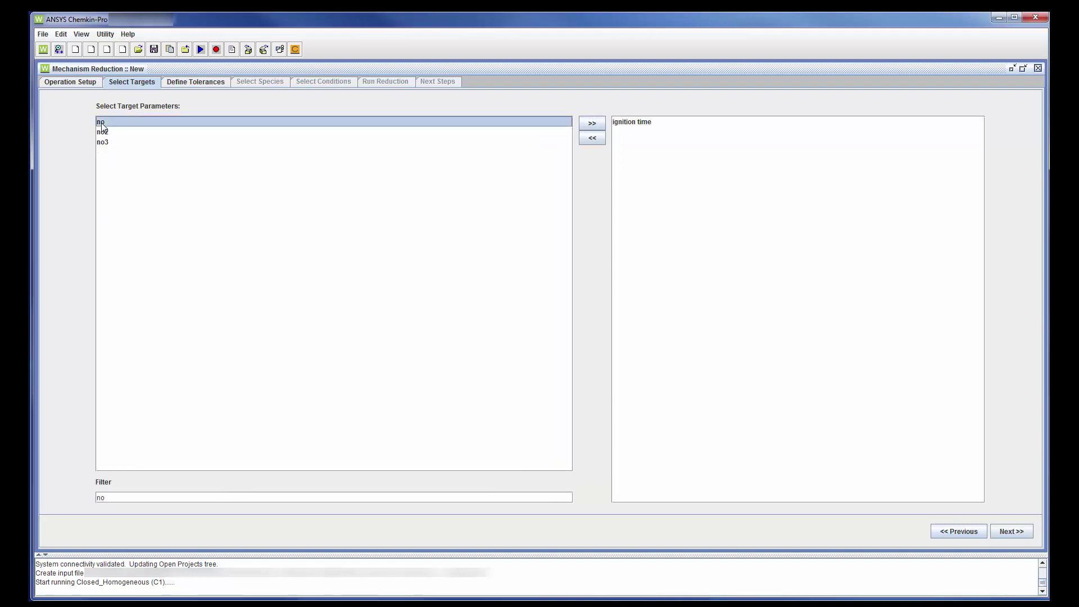
click(592, 124)
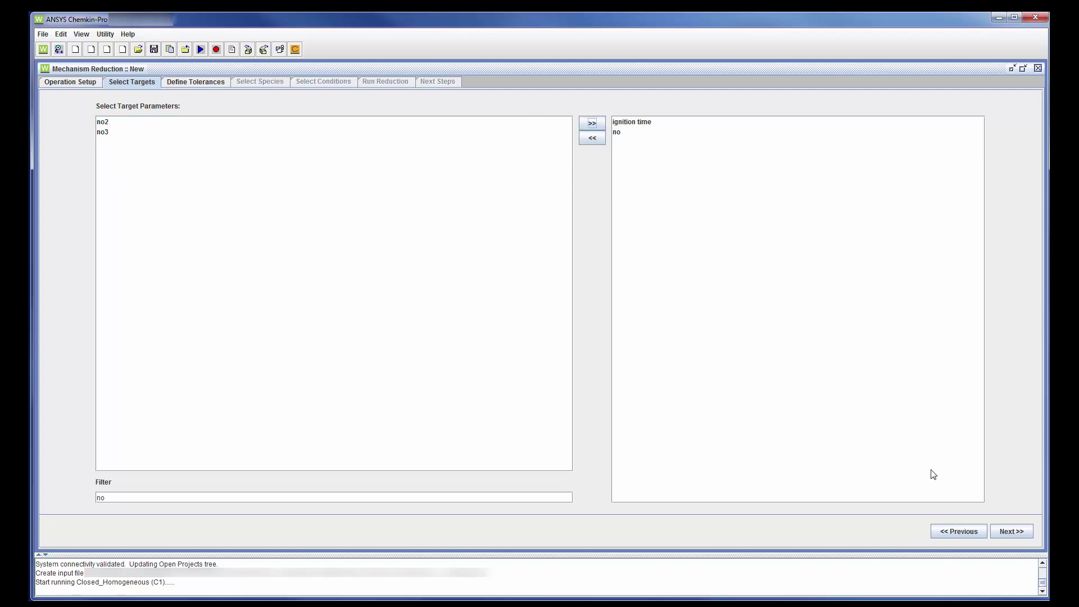
click(1002, 533)
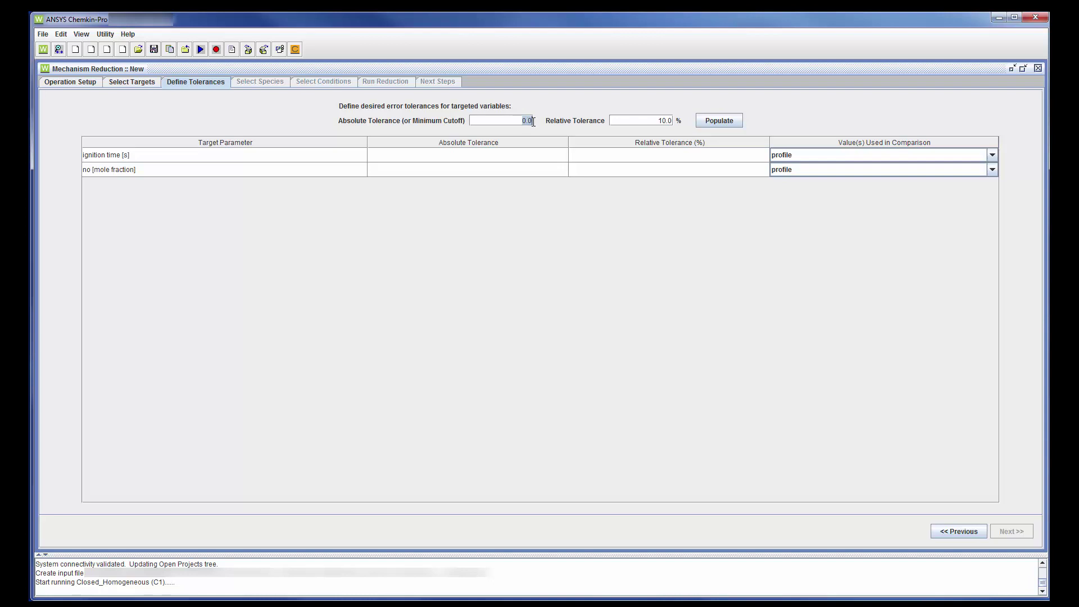
- Populate both targets with 1e-06 absolute tolerance, comparing ignition time by endpoint and no by maximum
text(1e-06)
click(717, 124)
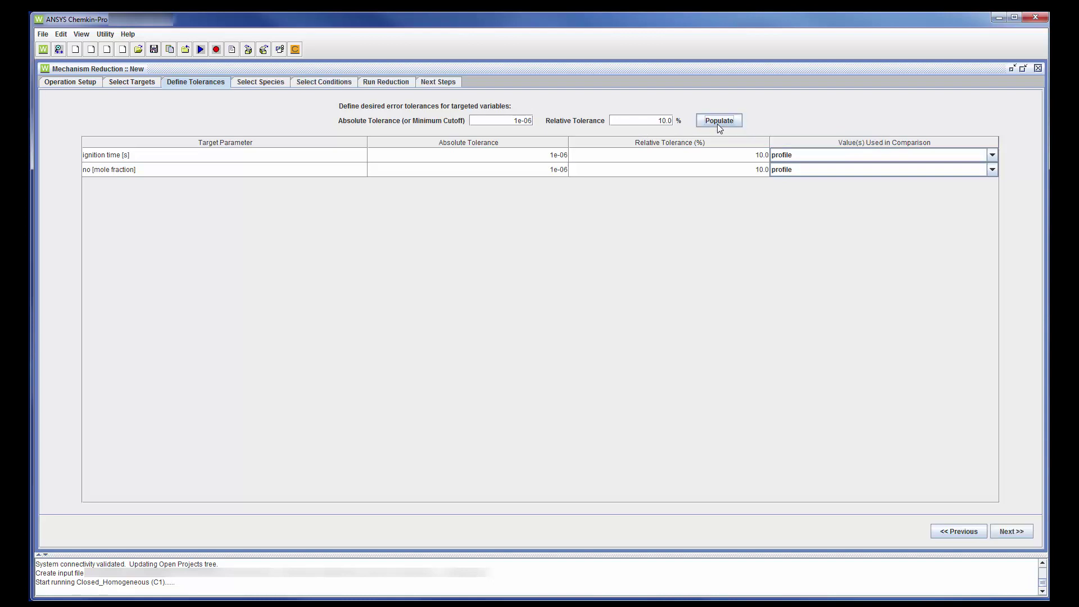
click(996, 155)
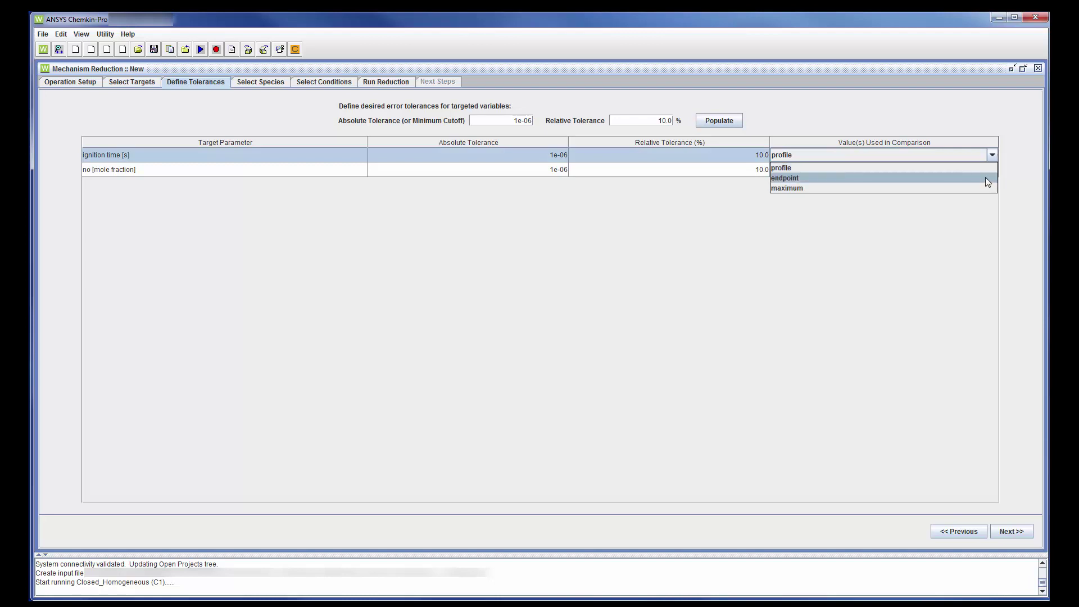
click(986, 177)
click(991, 170)
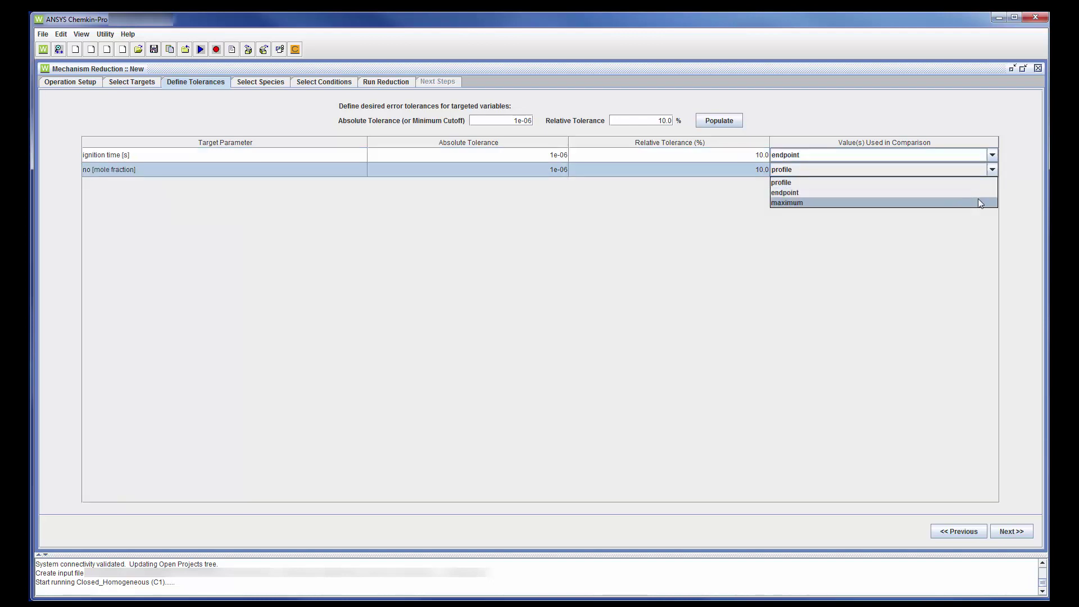
click(979, 203)
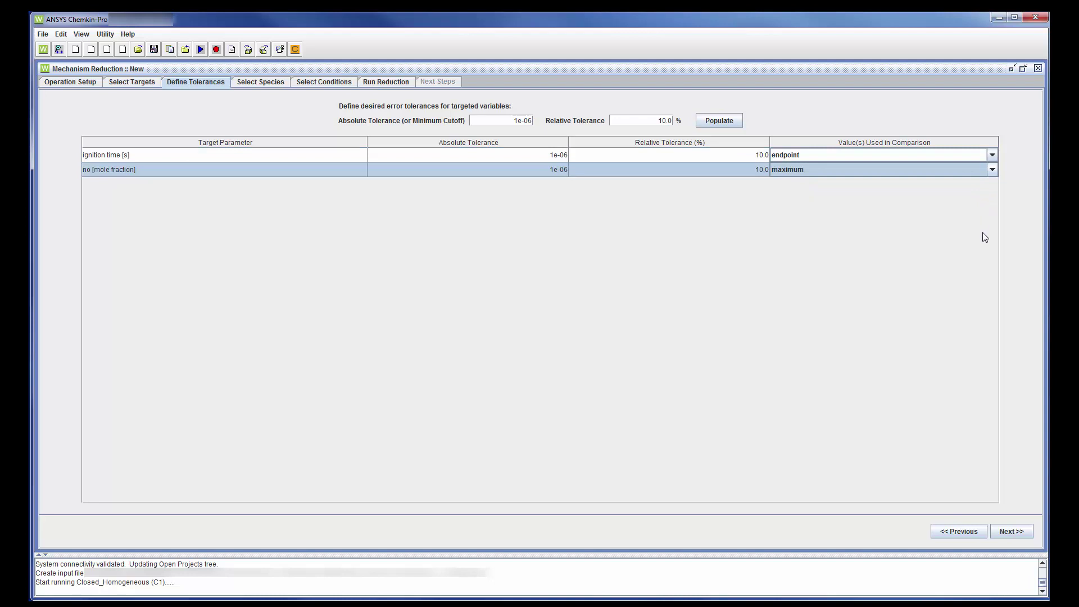
- Filter the species list for 'co' and add co to the species kept in the reduced mechanism
click(1005, 536)
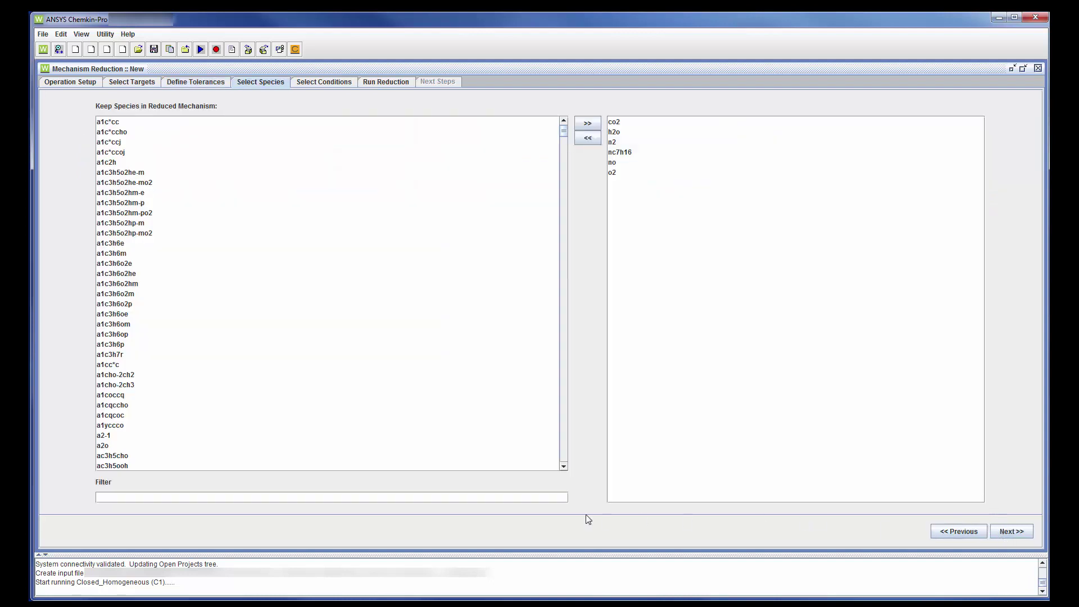
click(543, 499)
text(co)
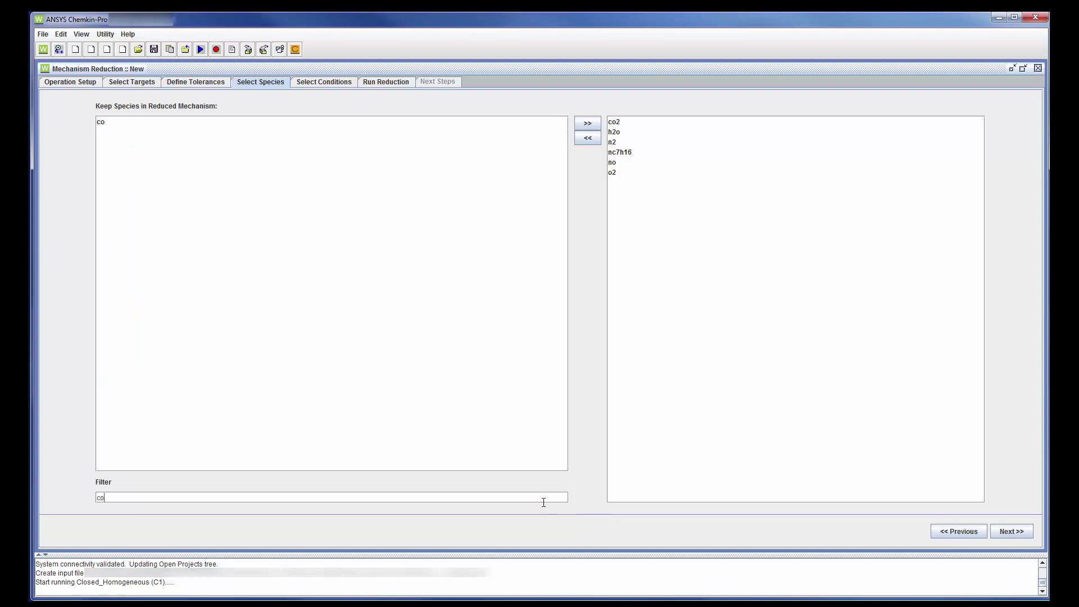
click(102, 126)
click(588, 124)
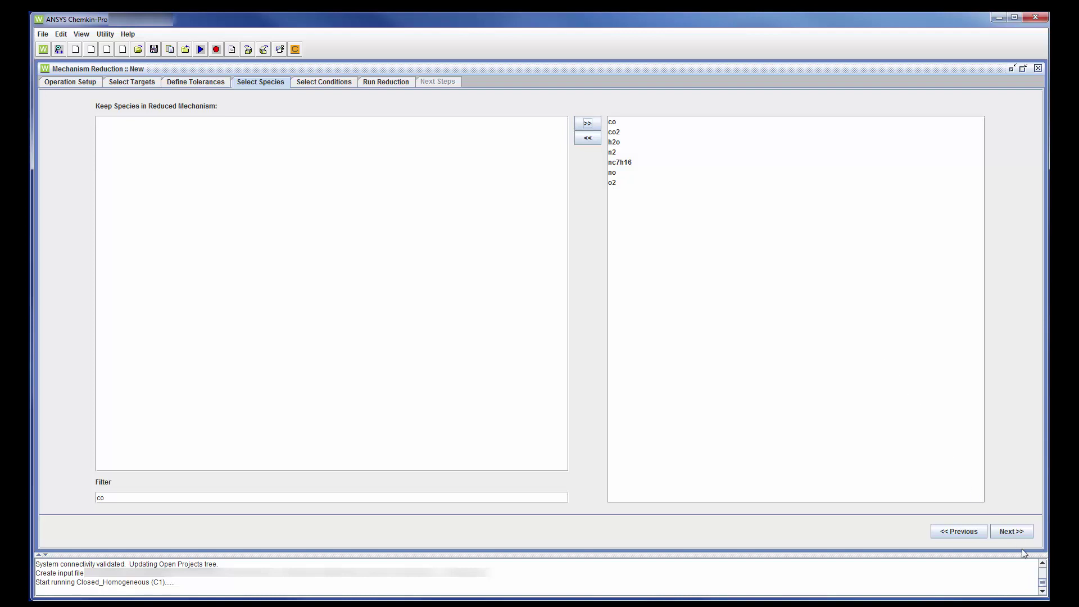
click(1012, 532)
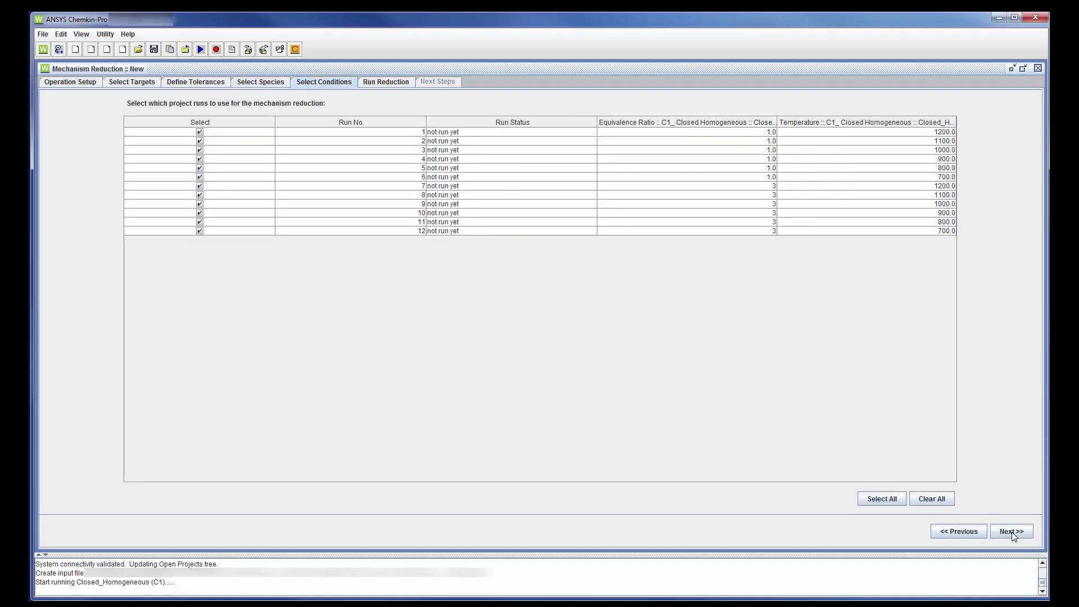
- Clear all runs and select only run 1 (equivalence ratio 1.0, 1200 K)
click(944, 500)
click(199, 133)
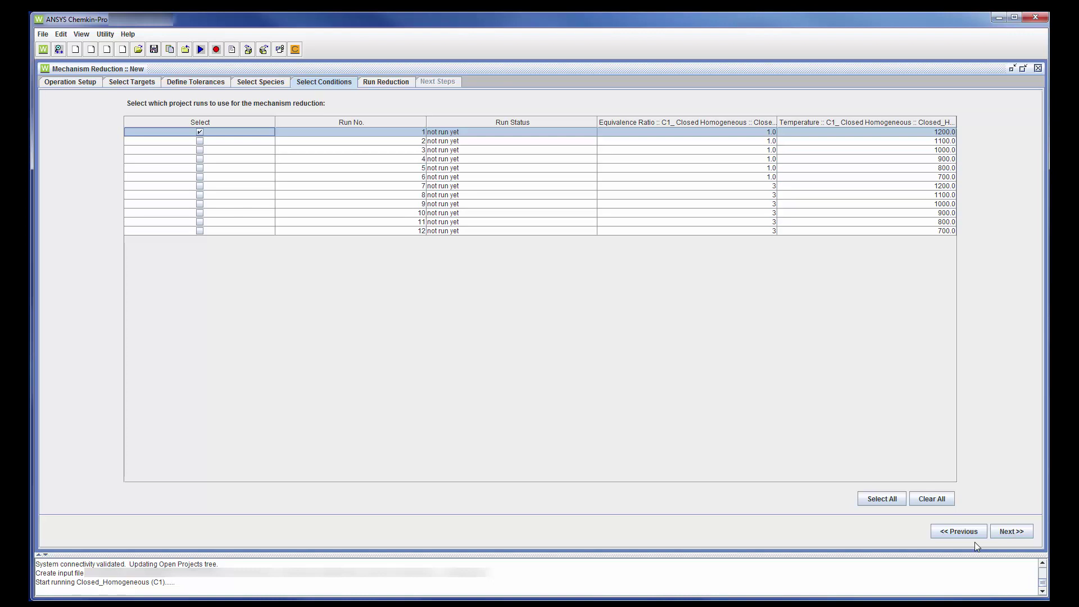
- Run the DRGEP reduction and select trial 11 (drgep03875) with 159 of 980 species
click(1004, 532)
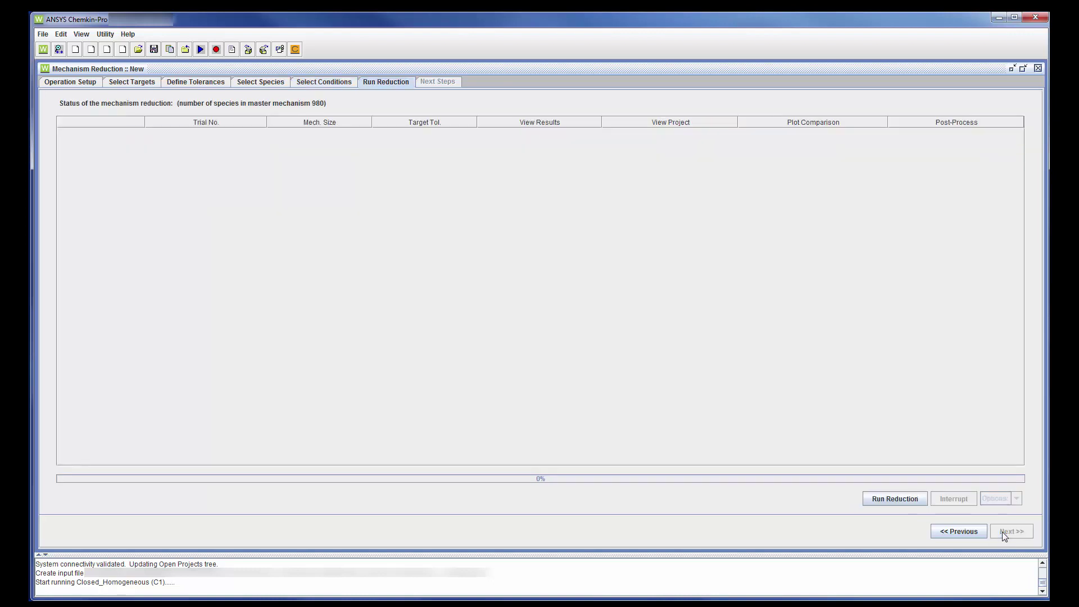
click(899, 504)
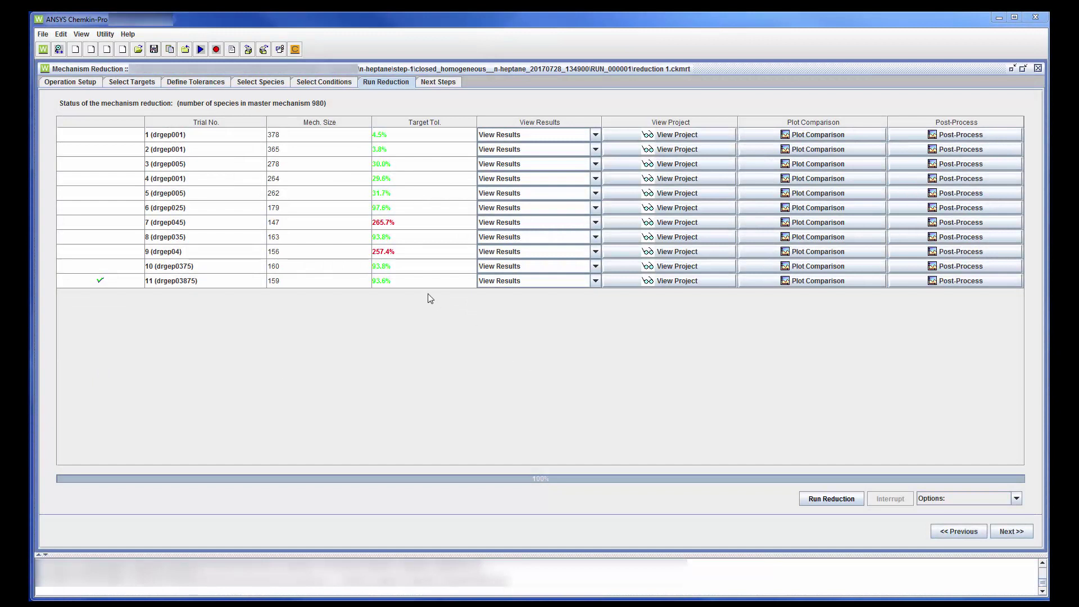
click(430, 286)
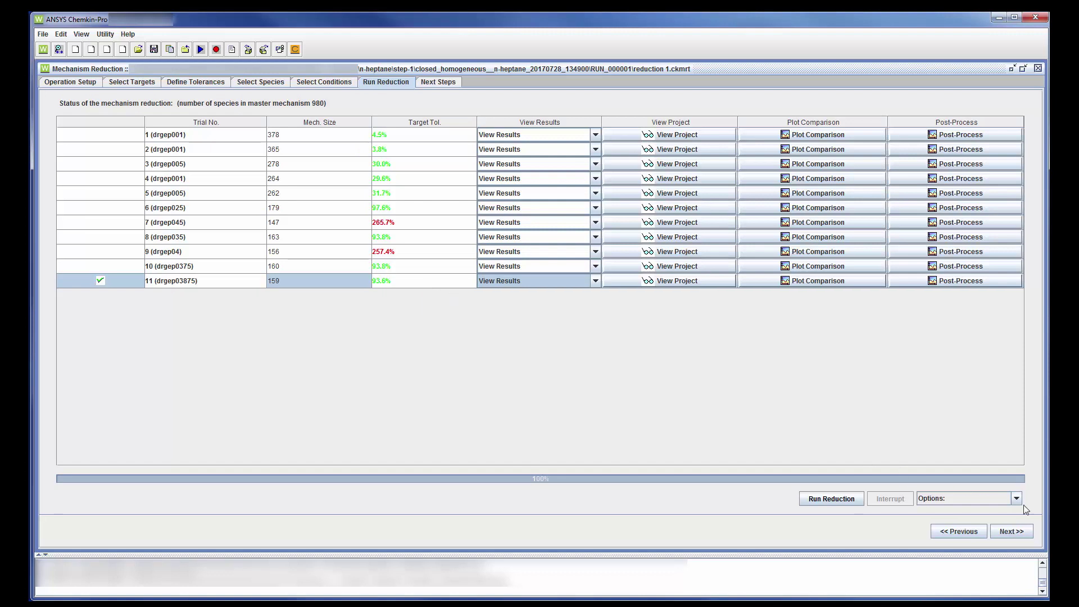
- Advance to the Next Steps page for the 159-species drgep03875 reduction
click(1020, 535)
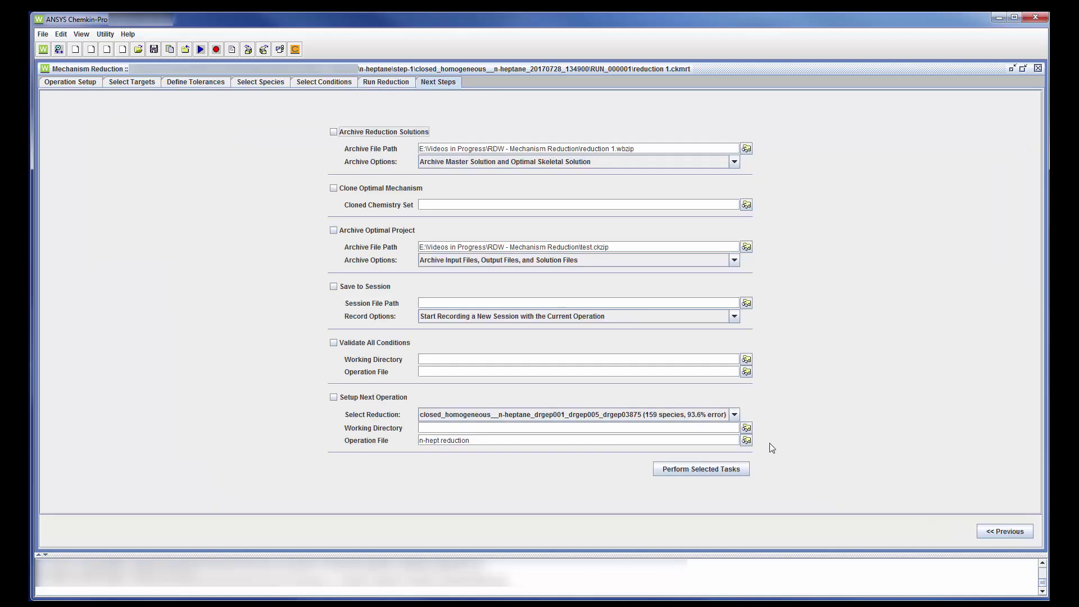